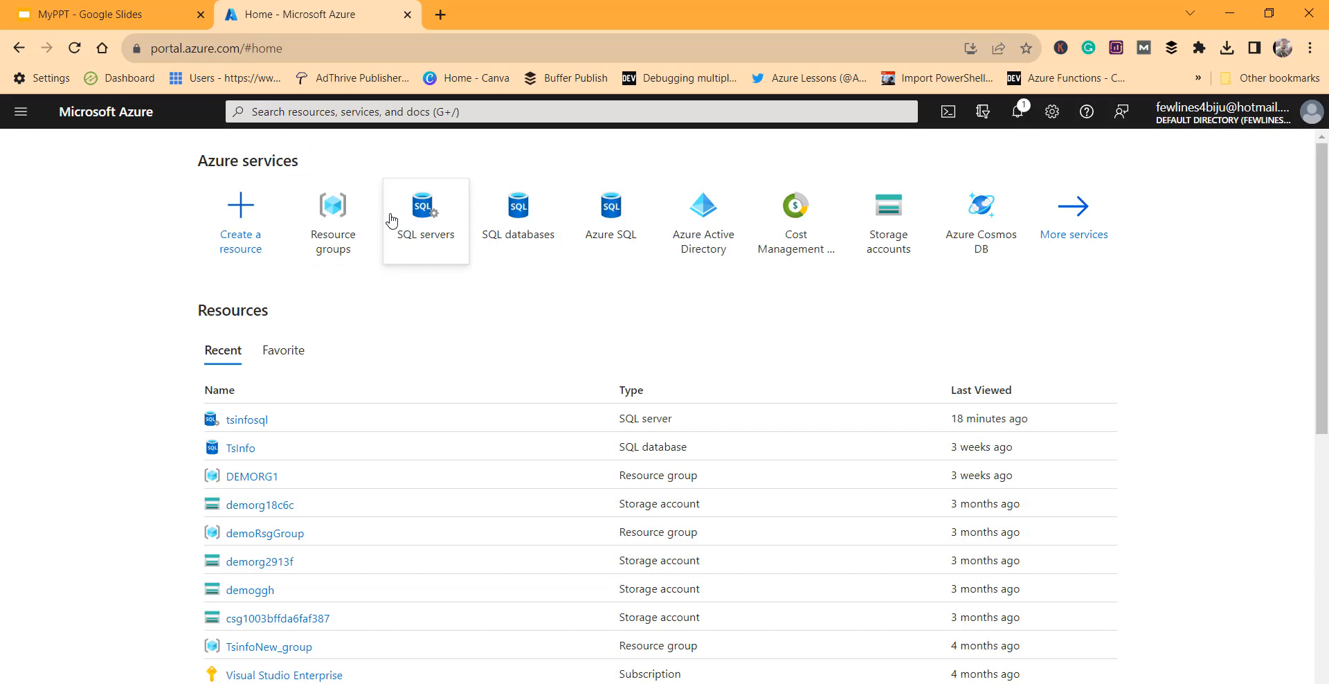
- Search the portal for SQL servers and open the tsinfosql server
{"action": "left_click", "coordinate": [315, 111]}
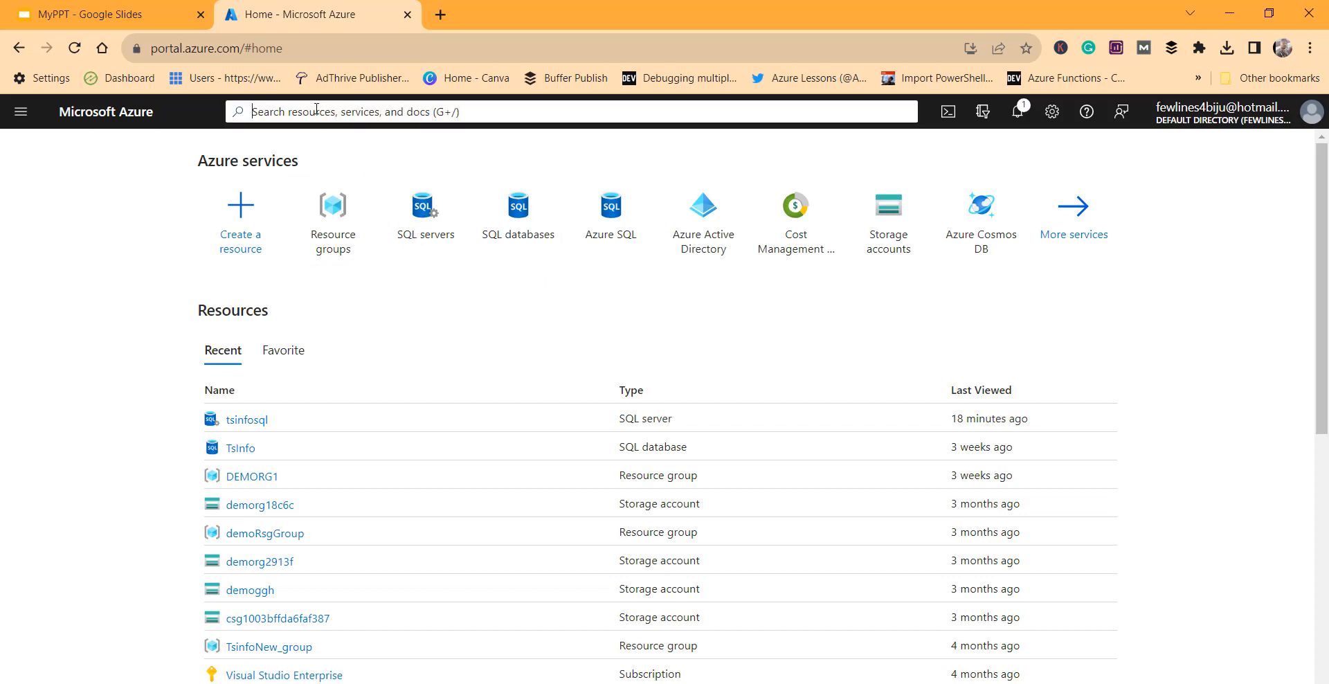
{"action": "left_click", "coordinate": [312, 181]}
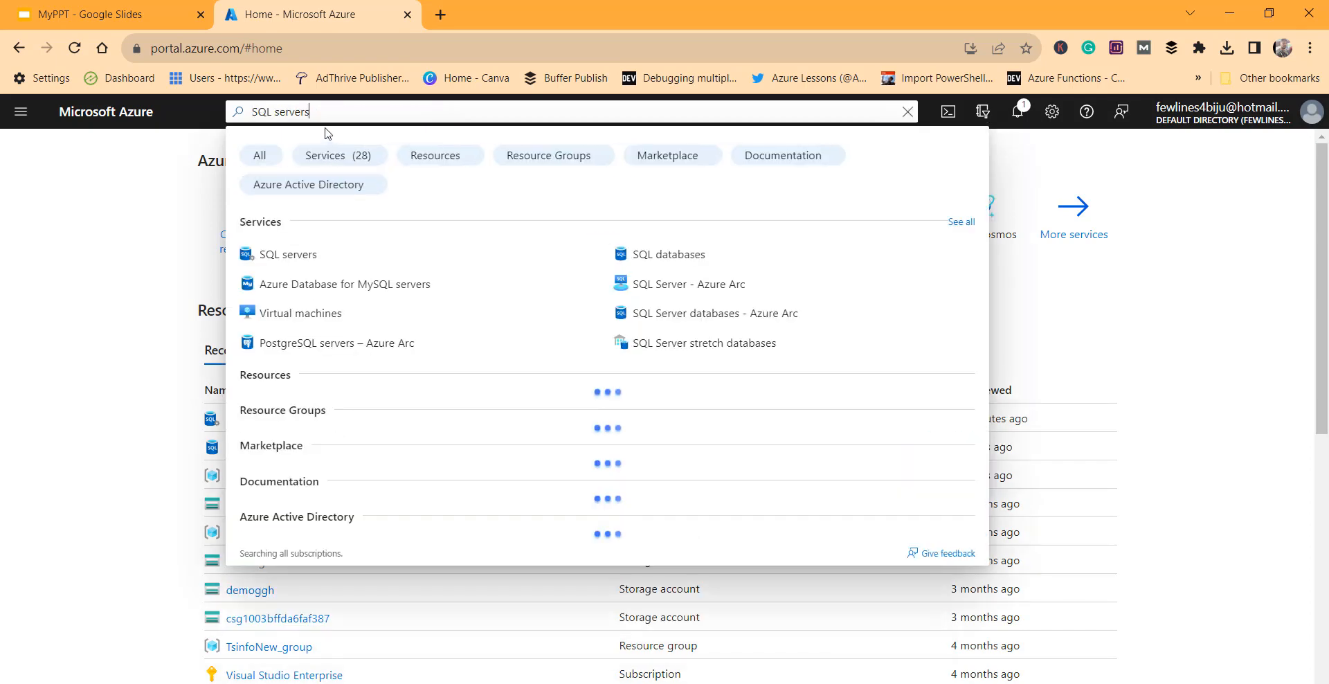
{"action": "left_click", "coordinate": [294, 255]}
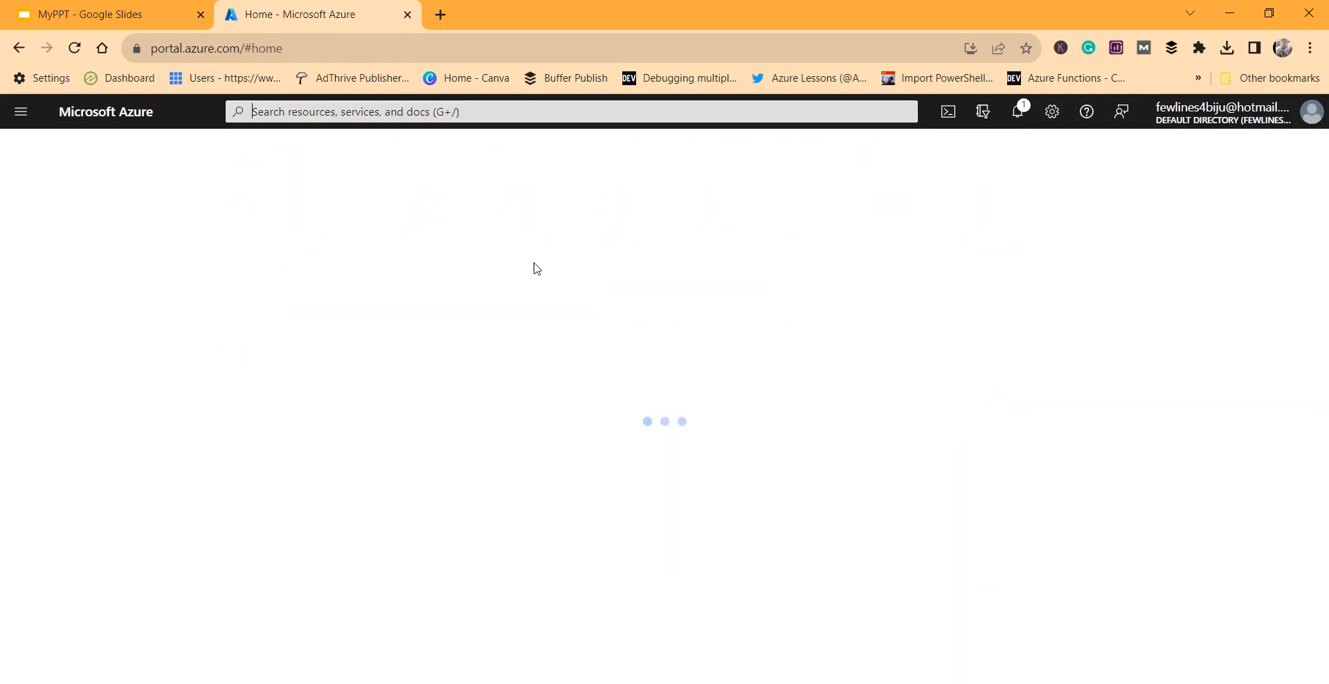
{"action": "left_click", "coordinate": [419, 497]}
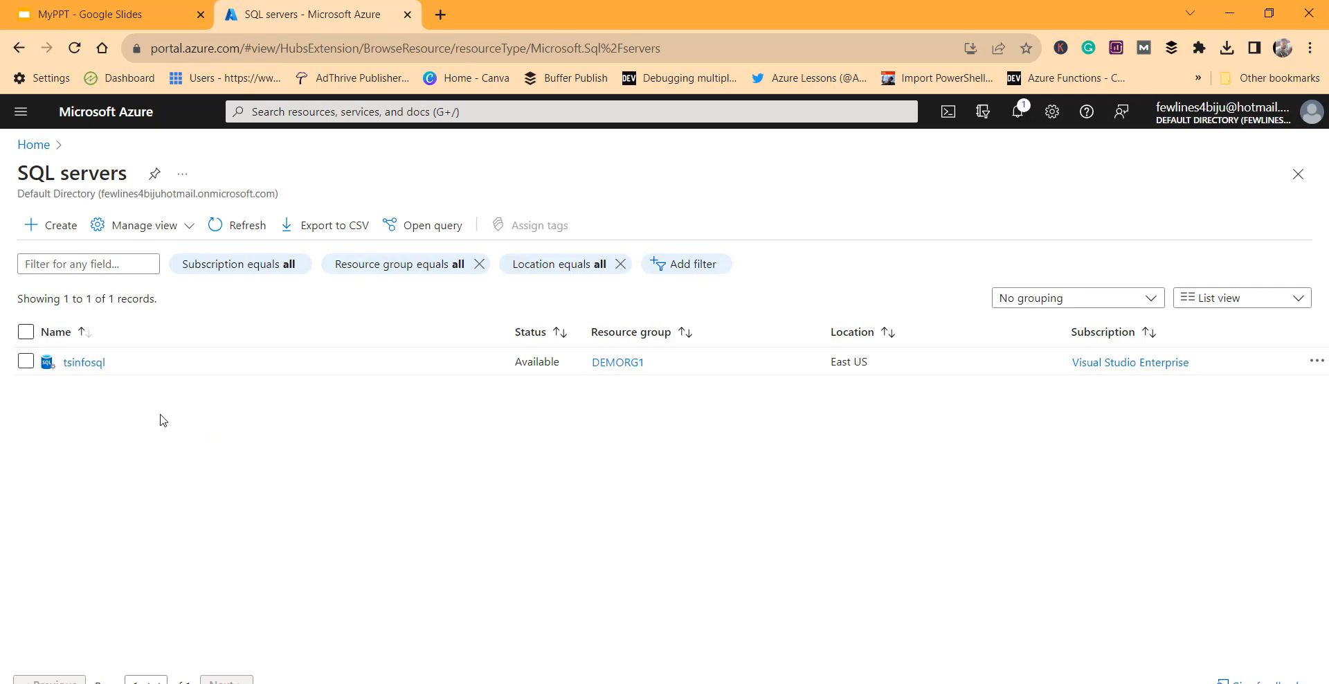
{"action": "left_click", "coordinate": [83, 362]}
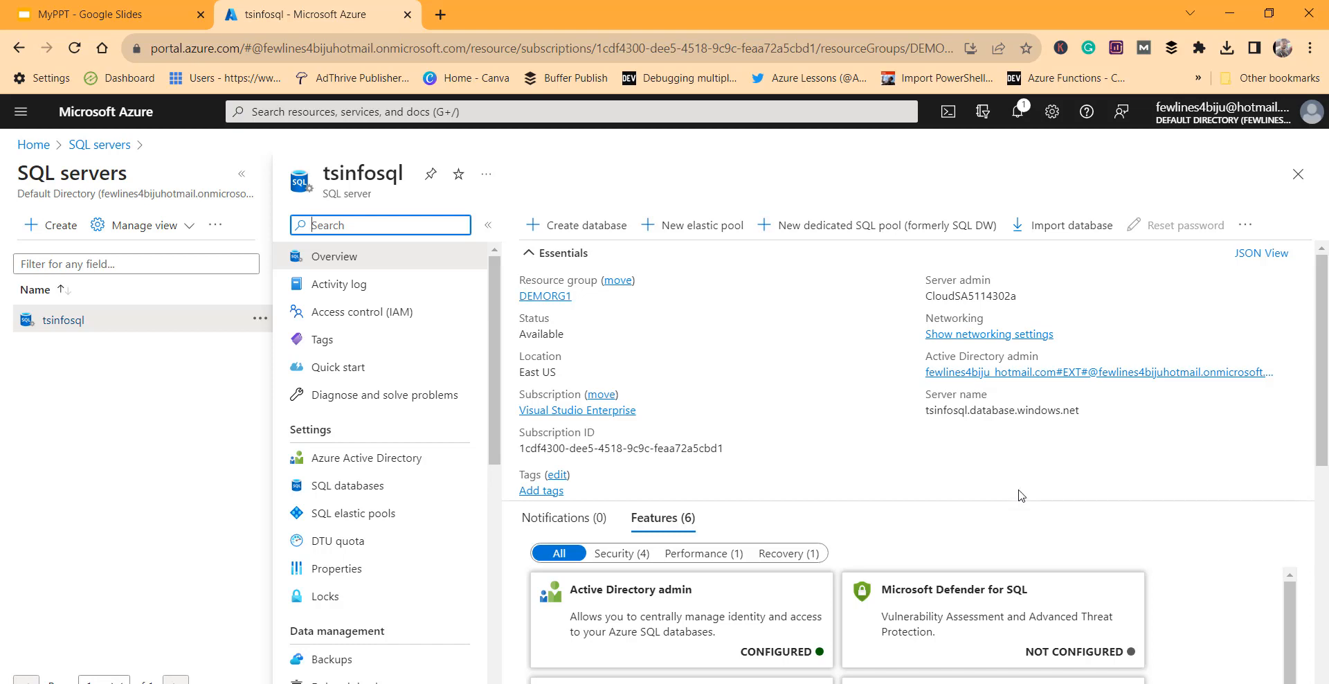
- Open the Azure Active Directory settings of the tsinfosql server
{"action": "scroll", "coordinate": [372, 527], "scroll_direction": "down", "scroll_amount": 1}
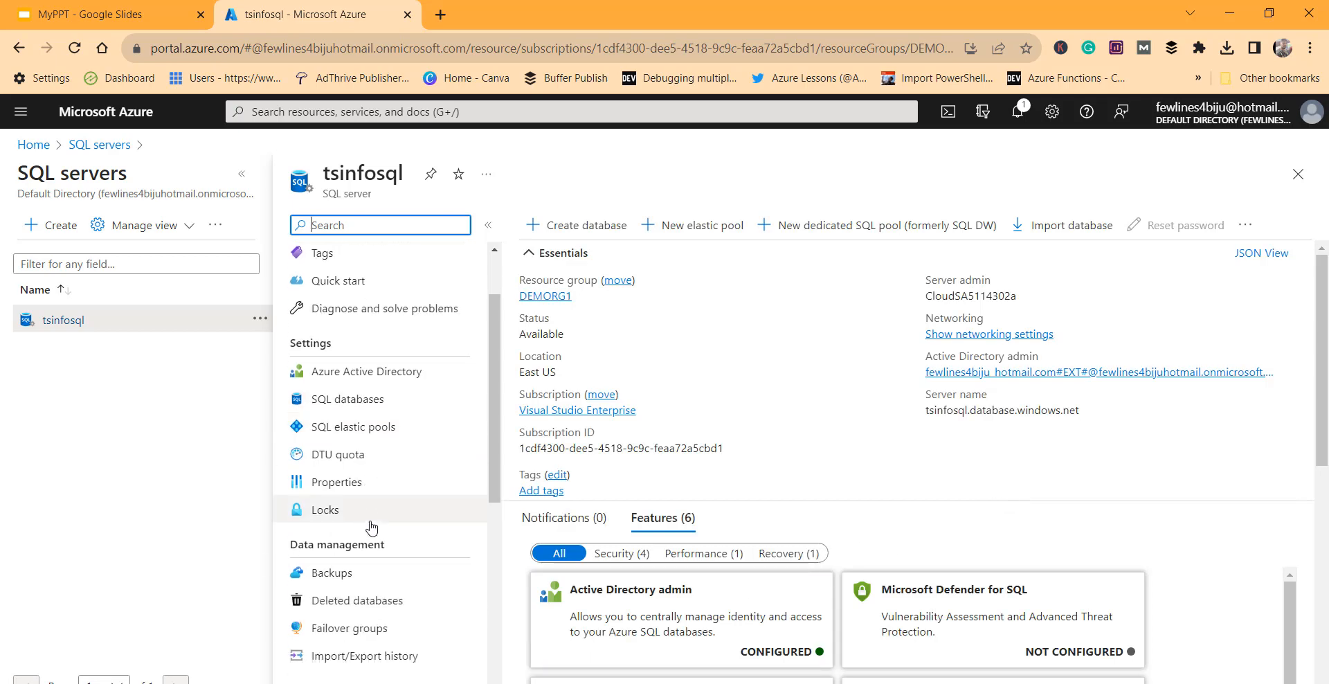
{"action": "scroll", "coordinate": [372, 527], "scroll_direction": "down", "scroll_amount": 3}
{"action": "scroll", "coordinate": [362, 566], "scroll_direction": "up", "scroll_amount": 3}
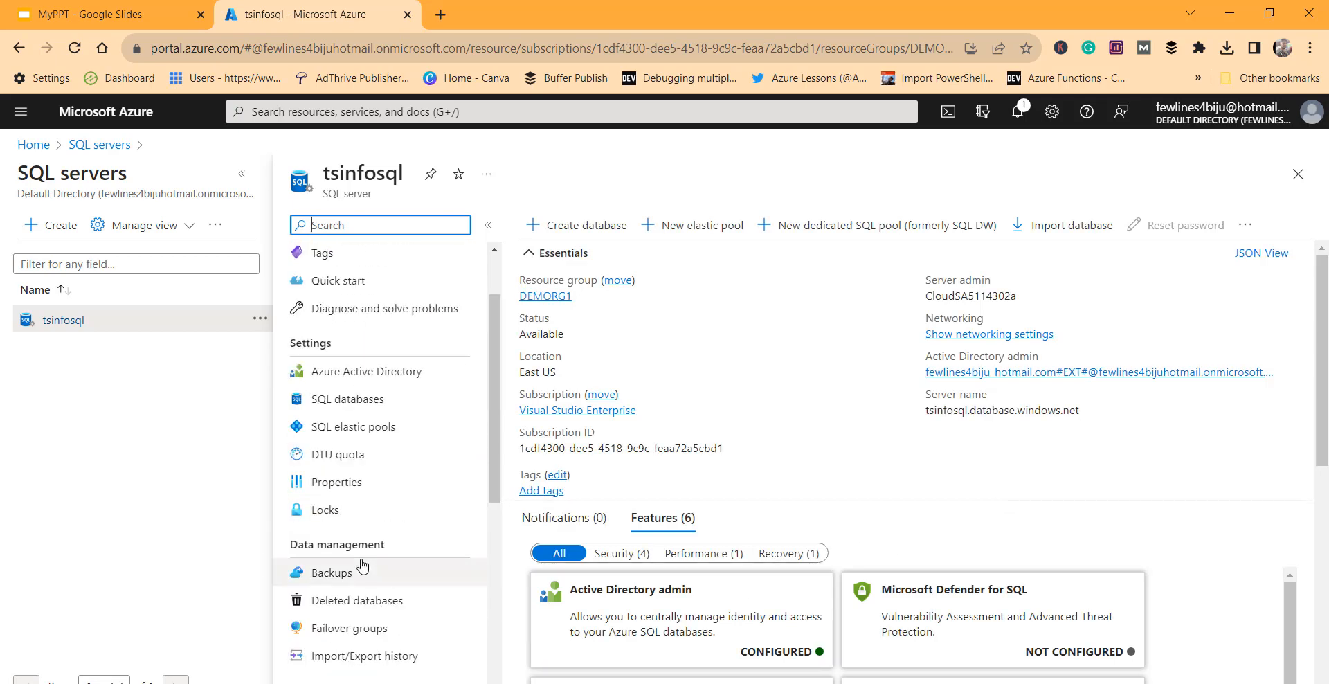
{"action": "left_click", "coordinate": [386, 377]}
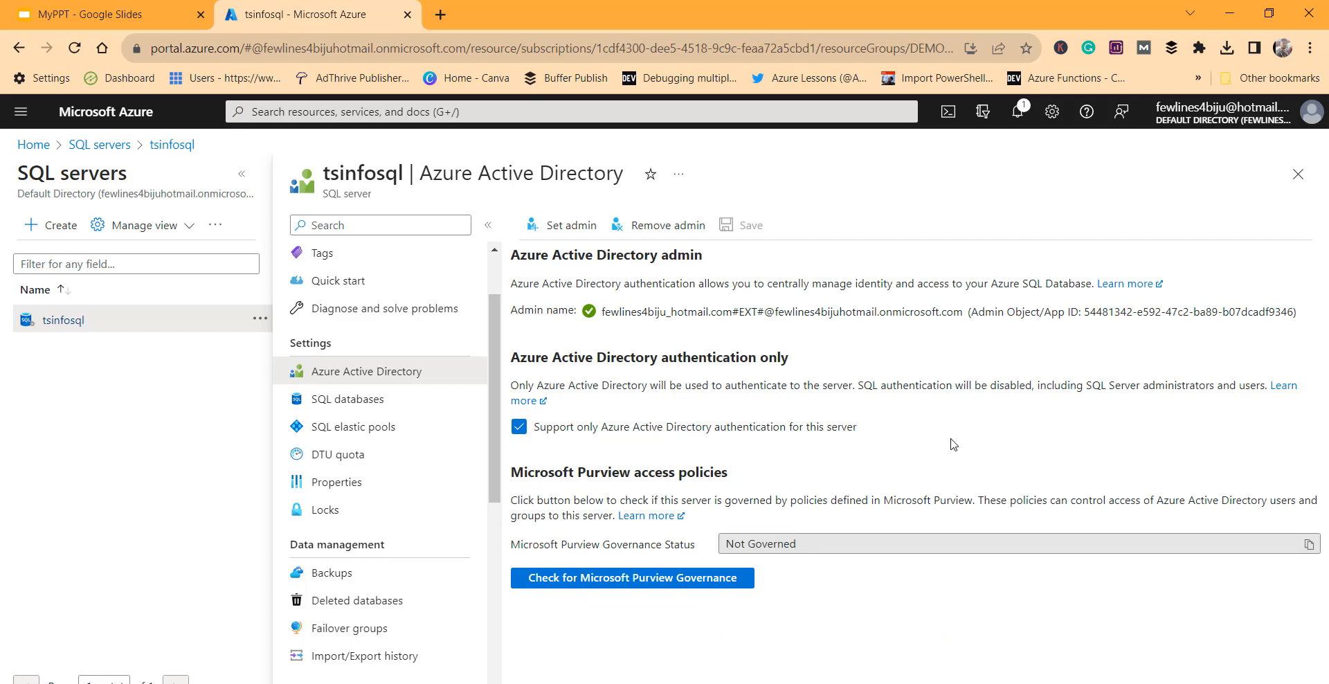
- Choose the account owner's user from the directory's users as the server's Azure Active Directory admin
{"action": "left_click", "coordinate": [557, 234]}
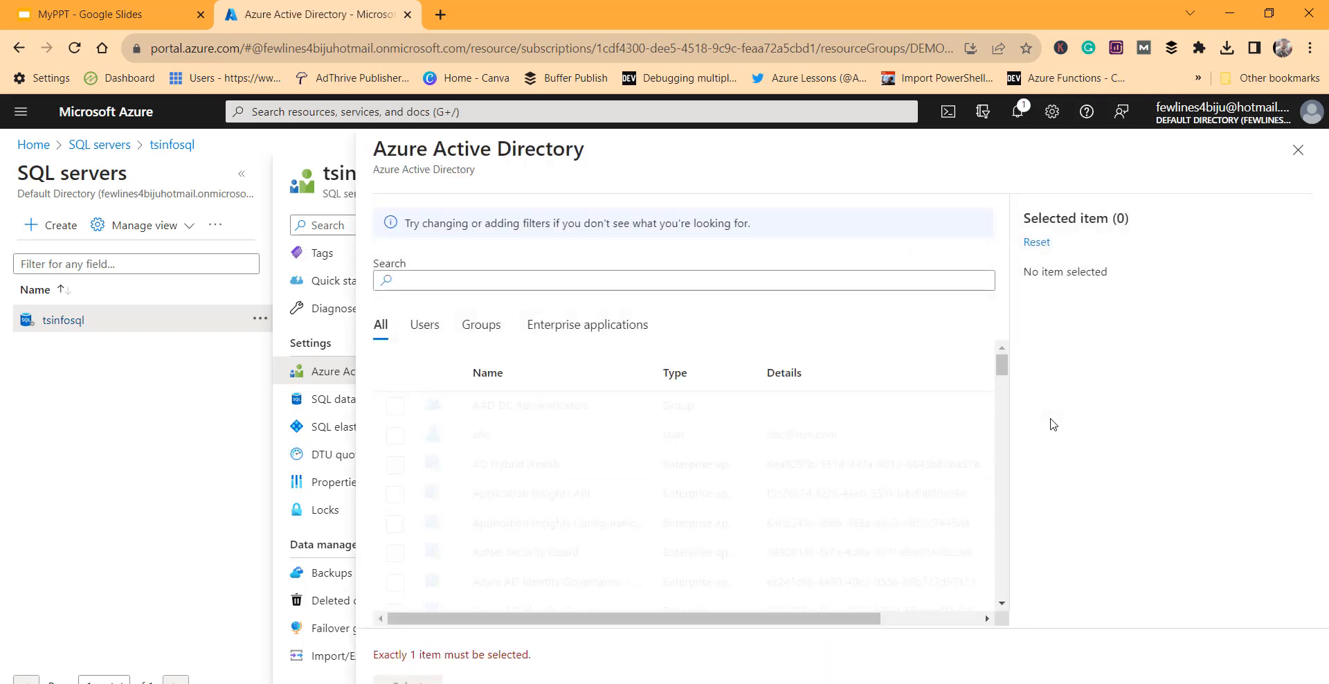
{"action": "left_click", "coordinate": [433, 283]}
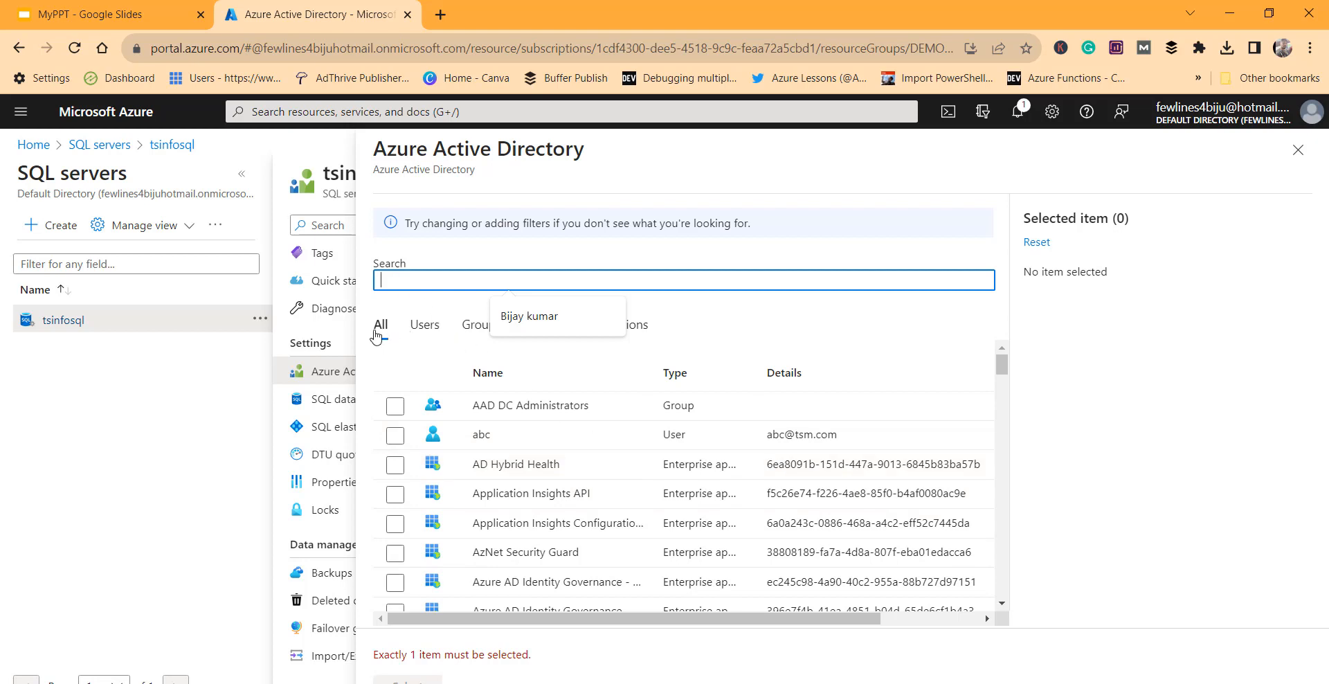
{"action": "left_click", "coordinate": [423, 330]}
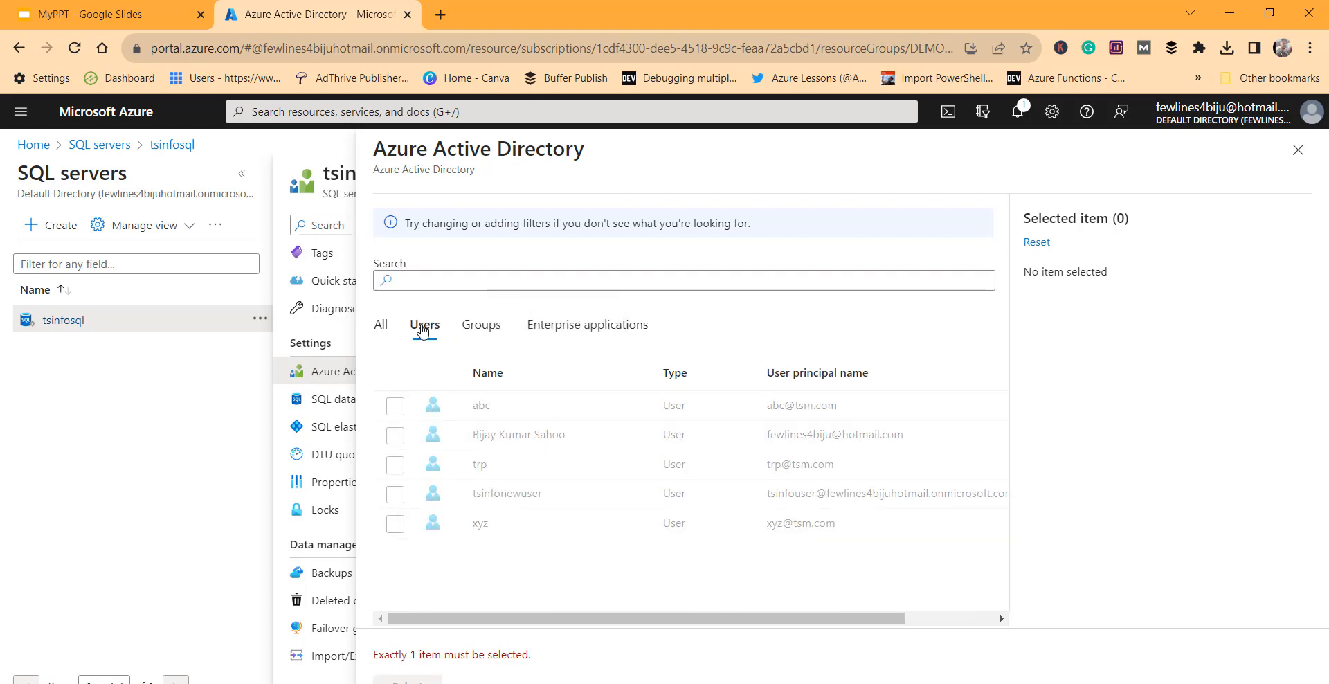
{"action": "left_click", "coordinate": [483, 332]}
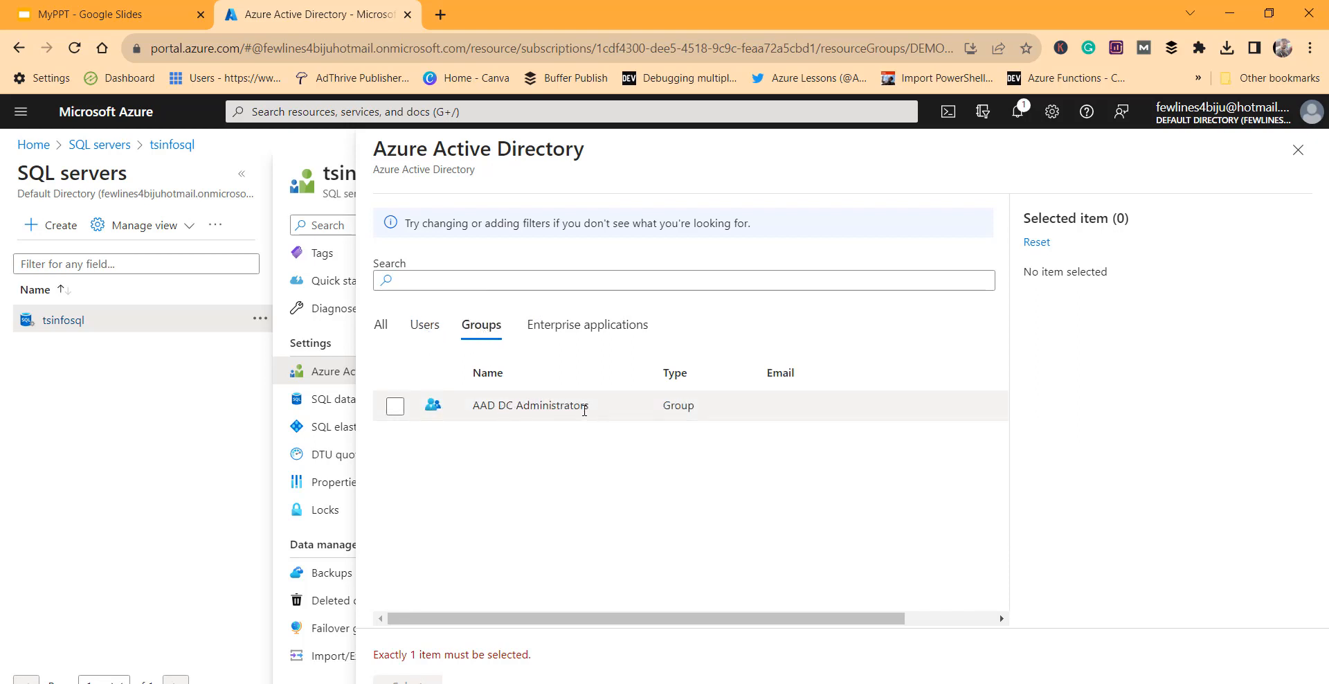
{"action": "left_click", "coordinate": [431, 328]}
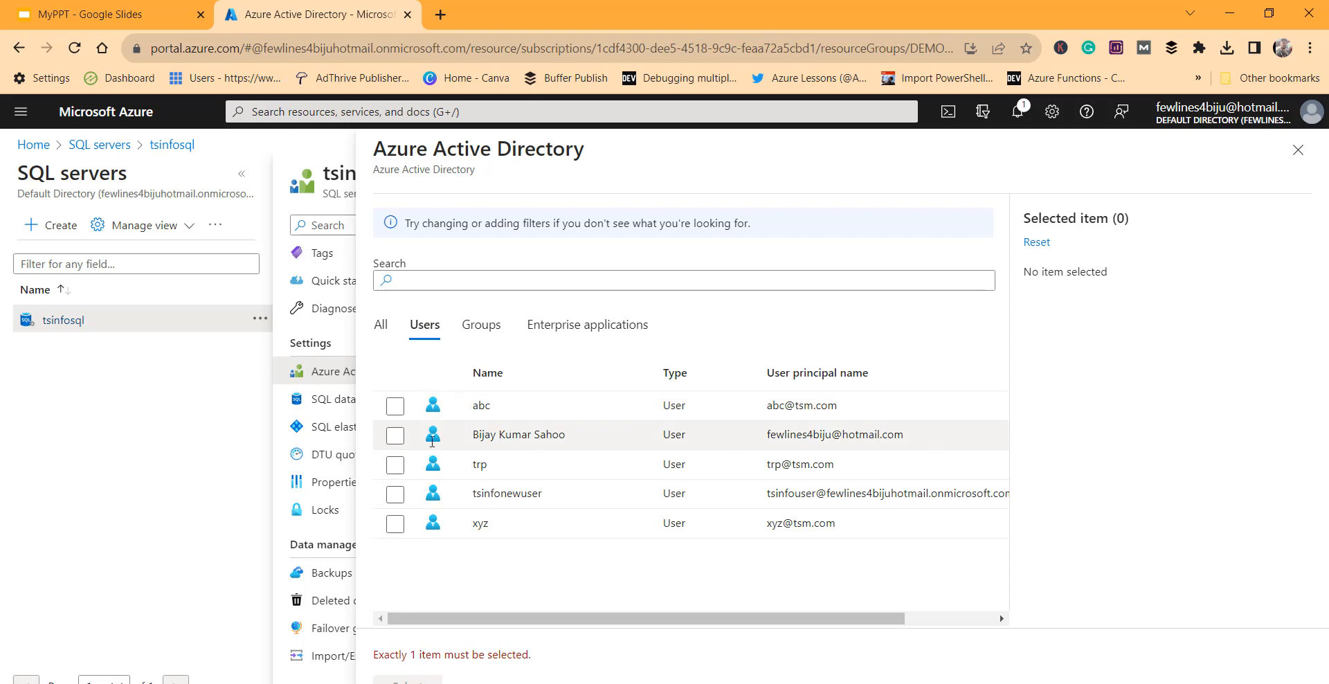
{"action": "left_click", "coordinate": [396, 436]}
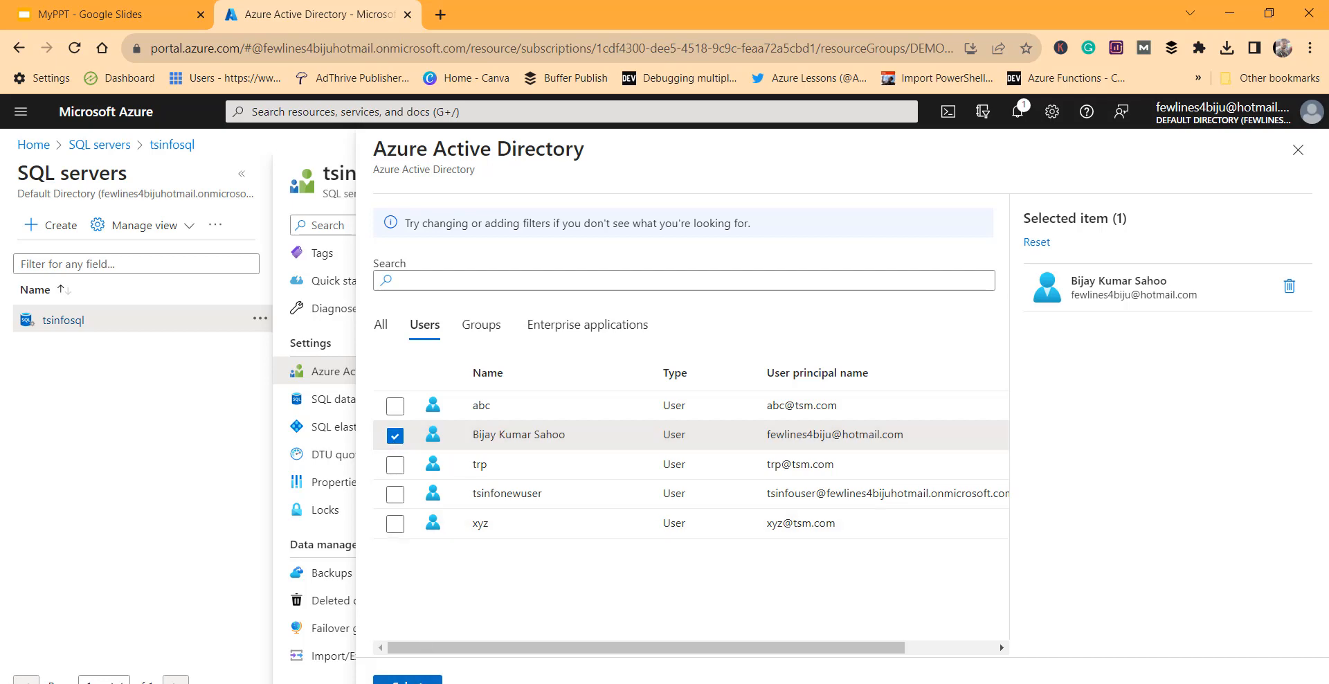
{"action": "left_click", "coordinate": [407, 681]}
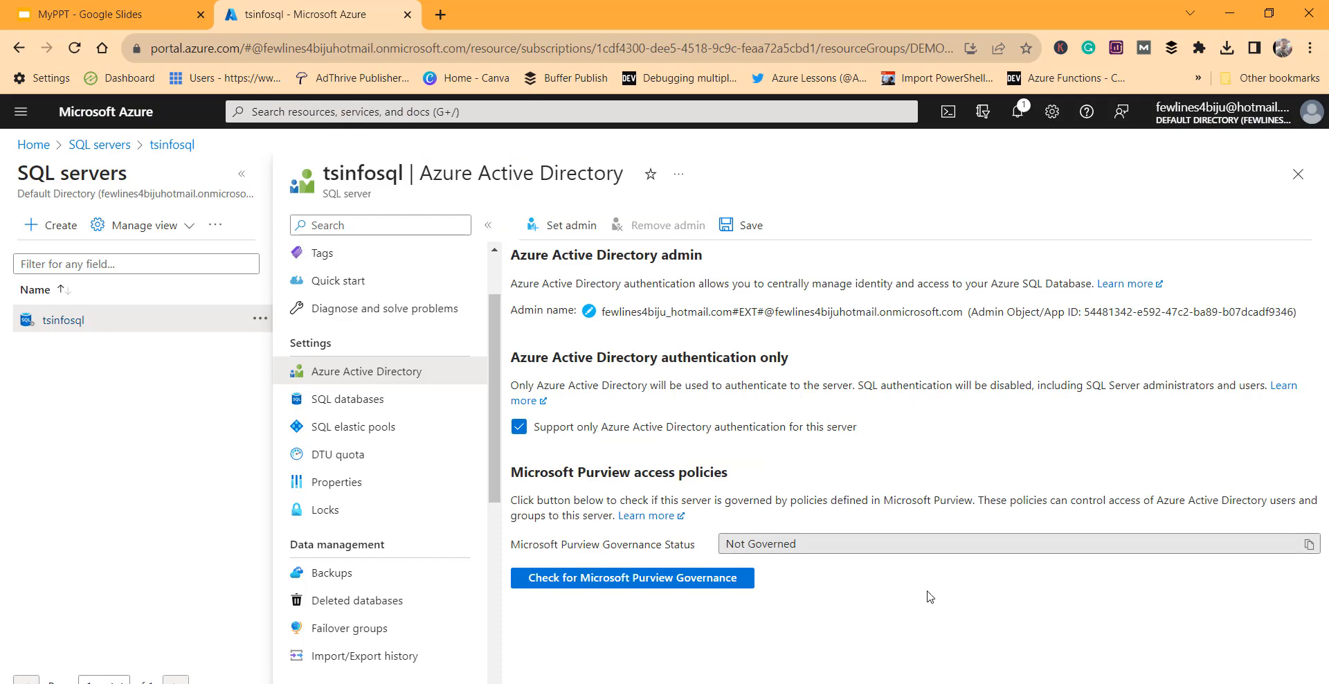
- Save the Azure Active Directory admin setting for the tsinfosql server
{"action": "left_click", "coordinate": [730, 236]}
{"action": "left_click_drag", "start_coordinate": [511, 310], "coordinate": [657, 316]}
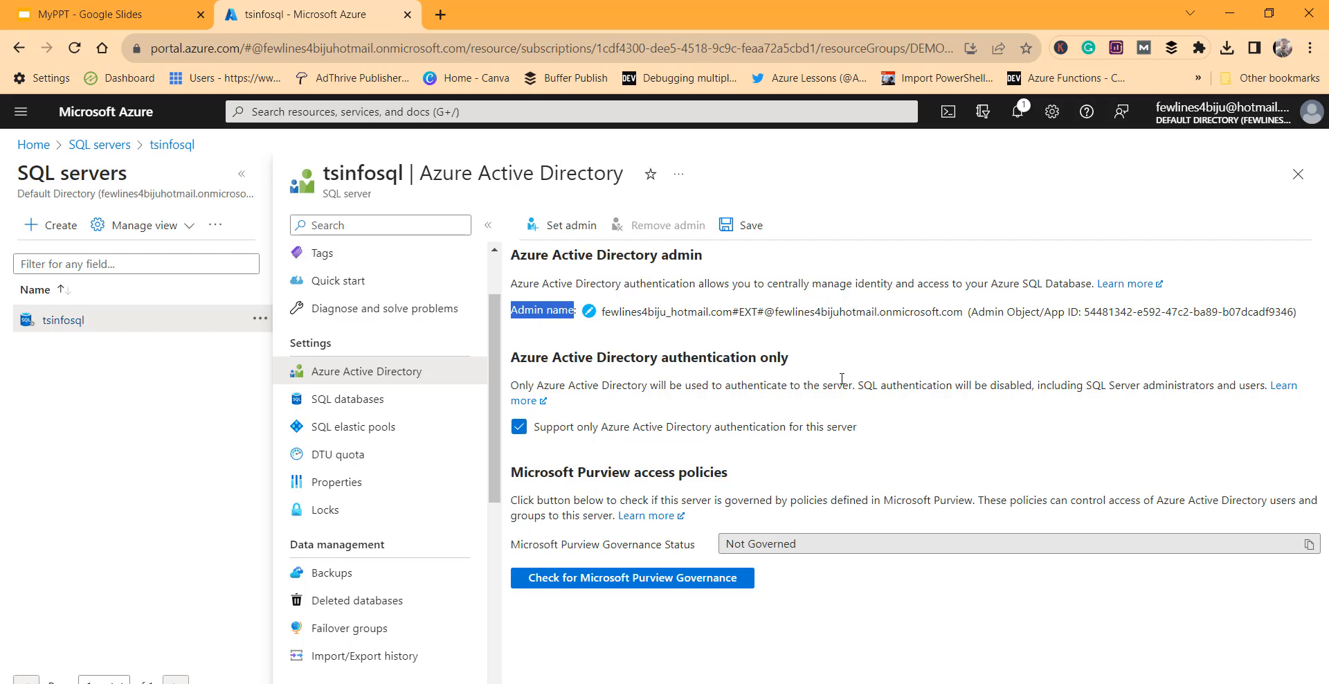
{"action": "left_click", "coordinate": [748, 225]}
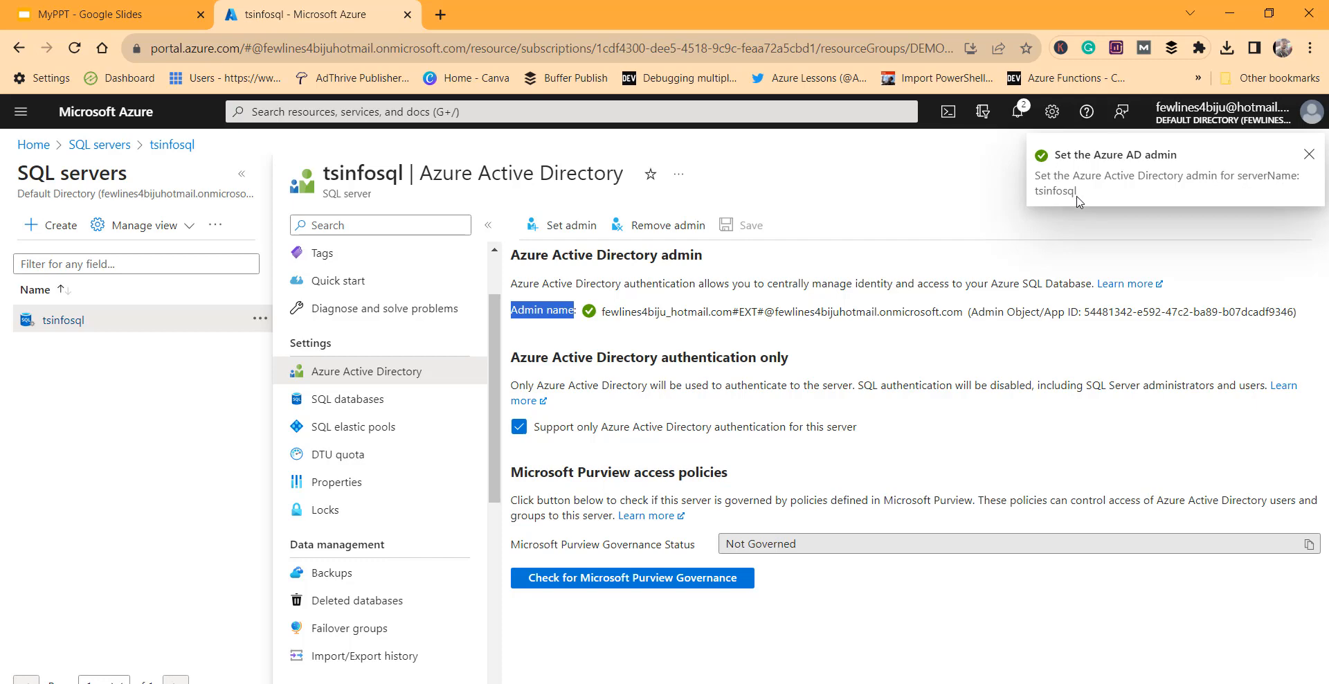
- Open the query editor of the TsInfo database from the server's SQL databases
{"action": "scroll", "coordinate": [346, 450], "scroll_direction": "up", "scroll_amount": 2}
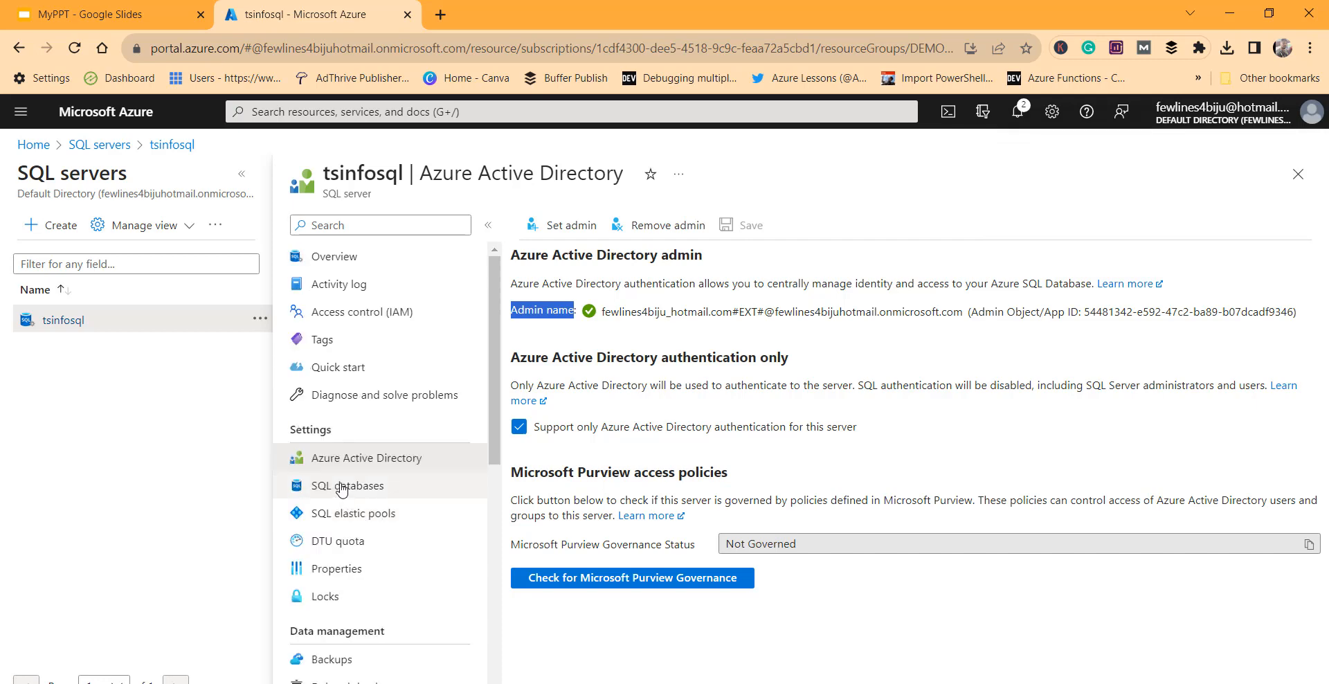
{"action": "left_click", "coordinate": [339, 485]}
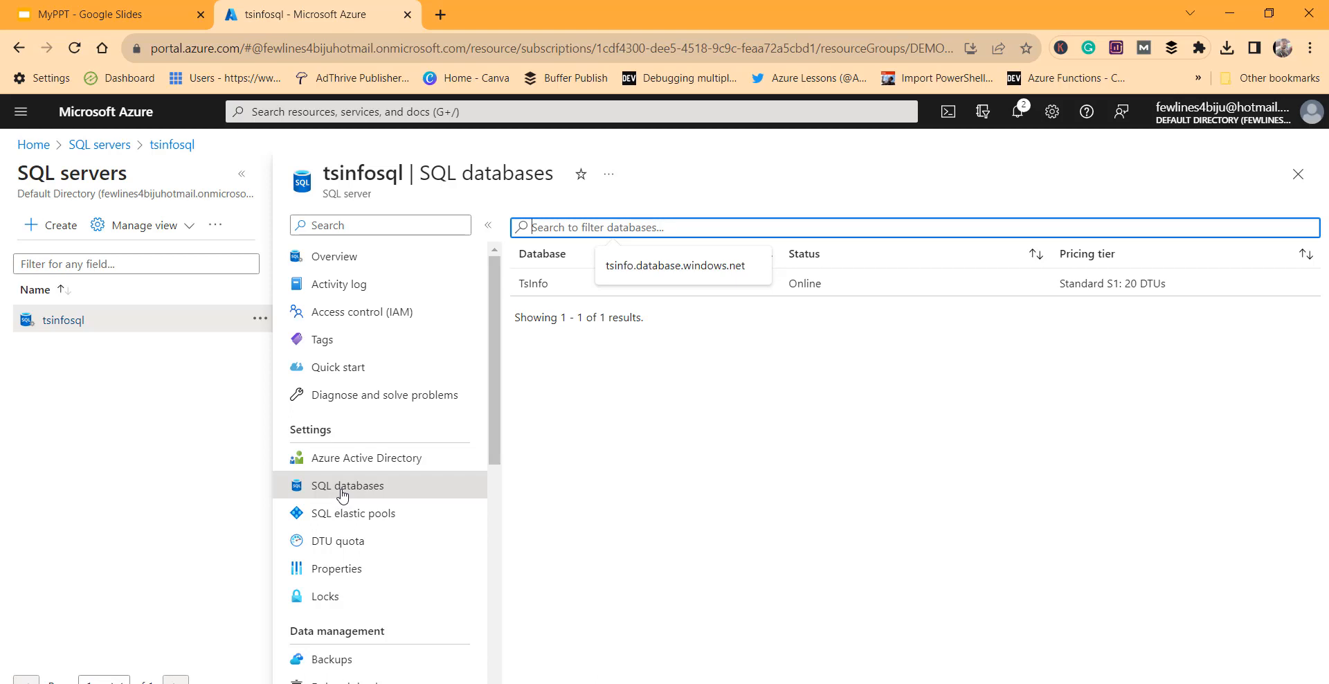
{"action": "left_click", "coordinate": [540, 290]}
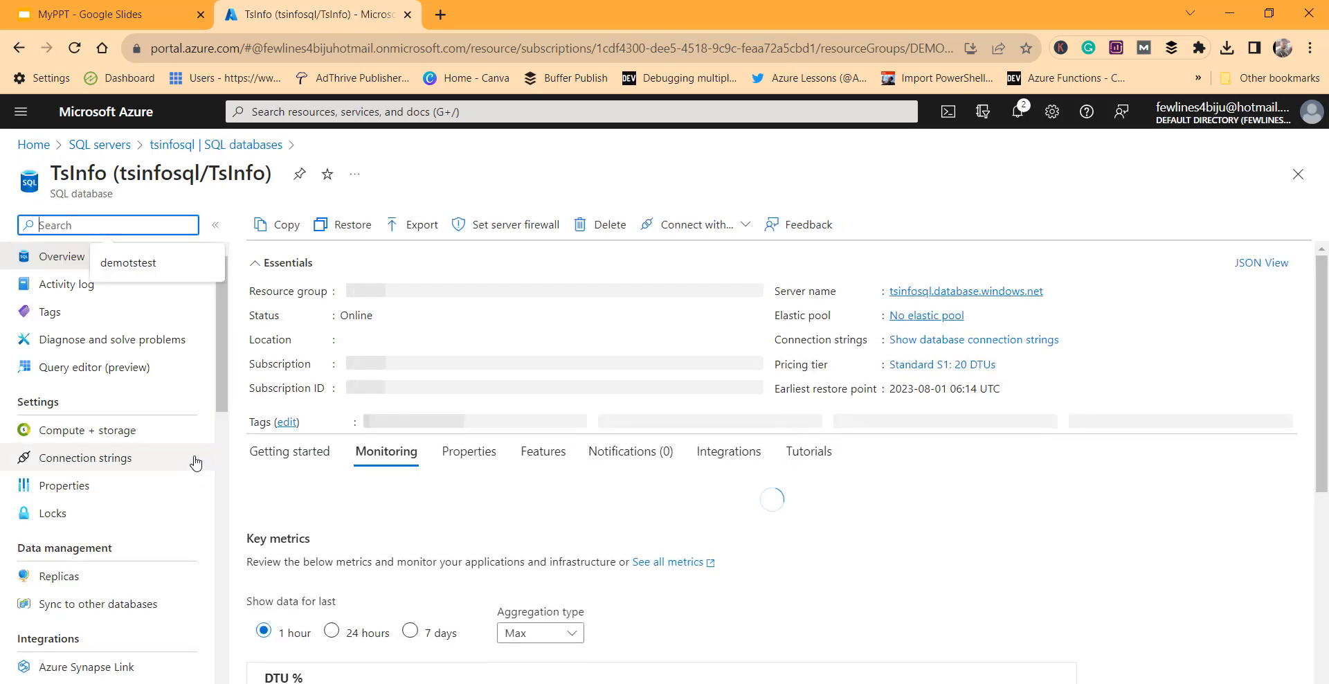
{"action": "left_click", "coordinate": [63, 369]}
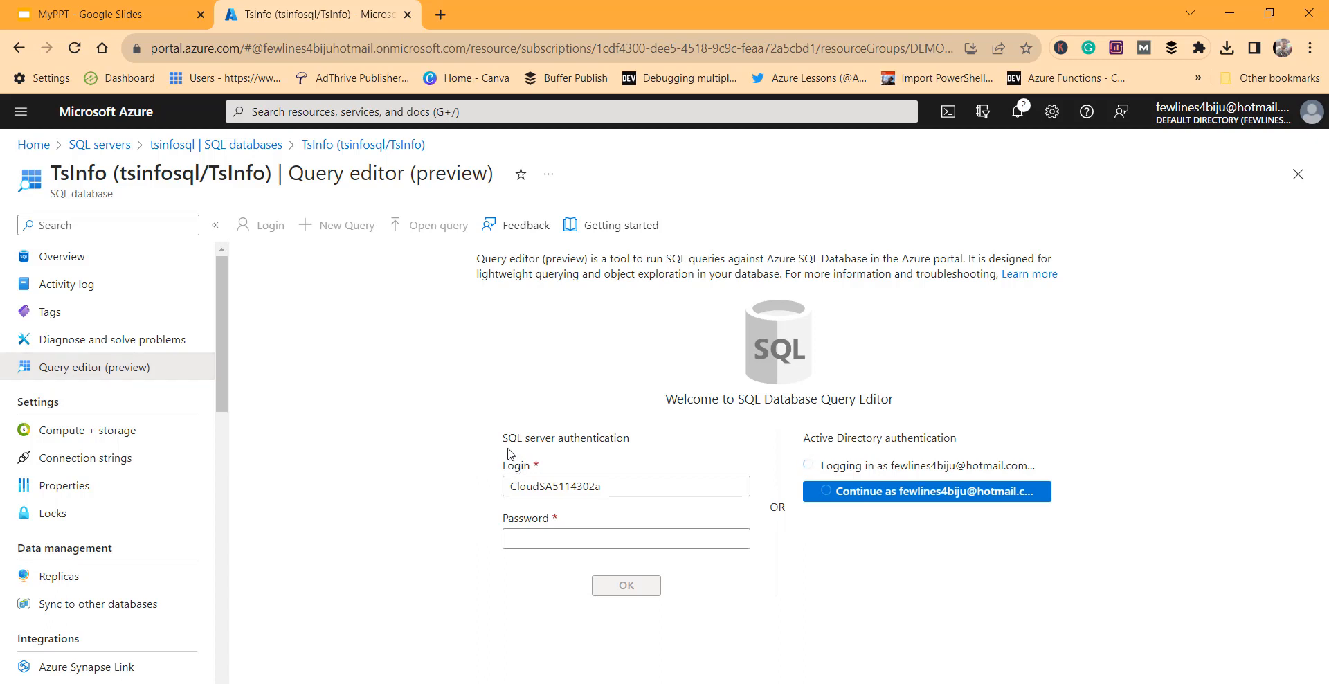
- Try to log in to the TsInfo query editor with Active Directory authentication
{"action": "left_click_drag", "start_coordinate": [504, 449], "coordinate": [628, 451]}
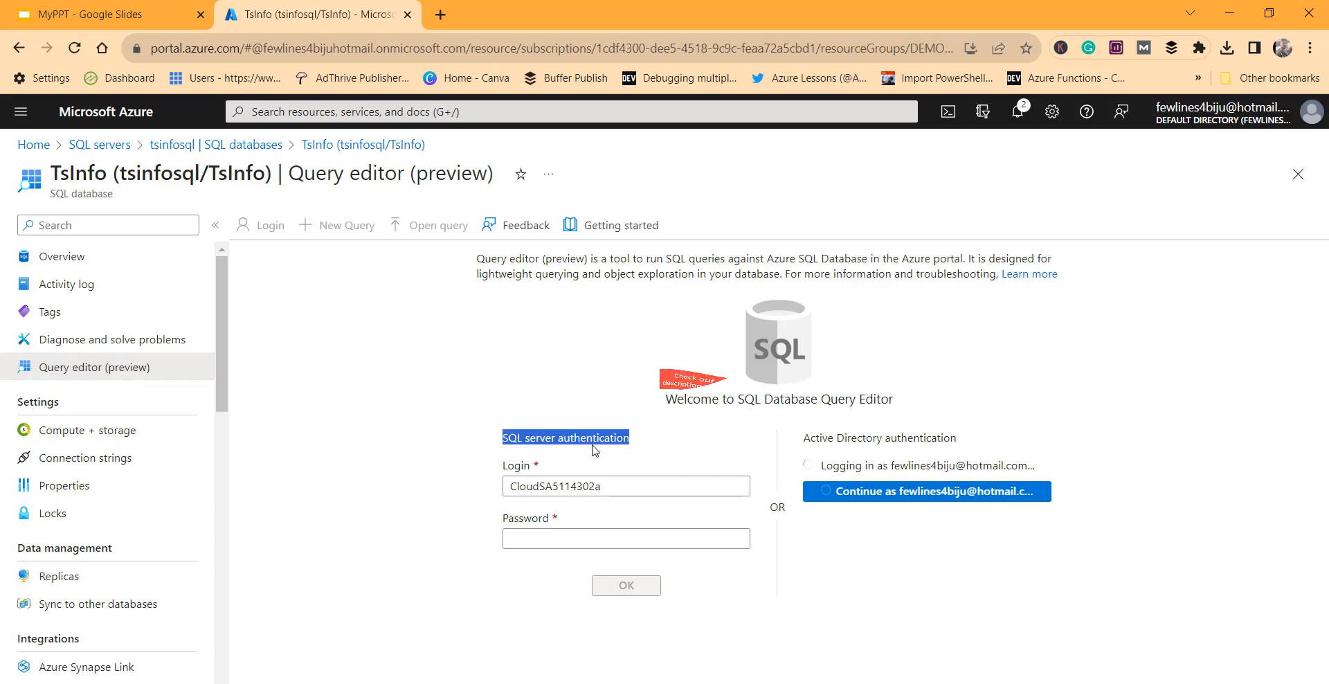
{"action": "left_click", "coordinate": [809, 440]}
{"action": "left_click_drag", "start_coordinate": [809, 440], "coordinate": [978, 441]}
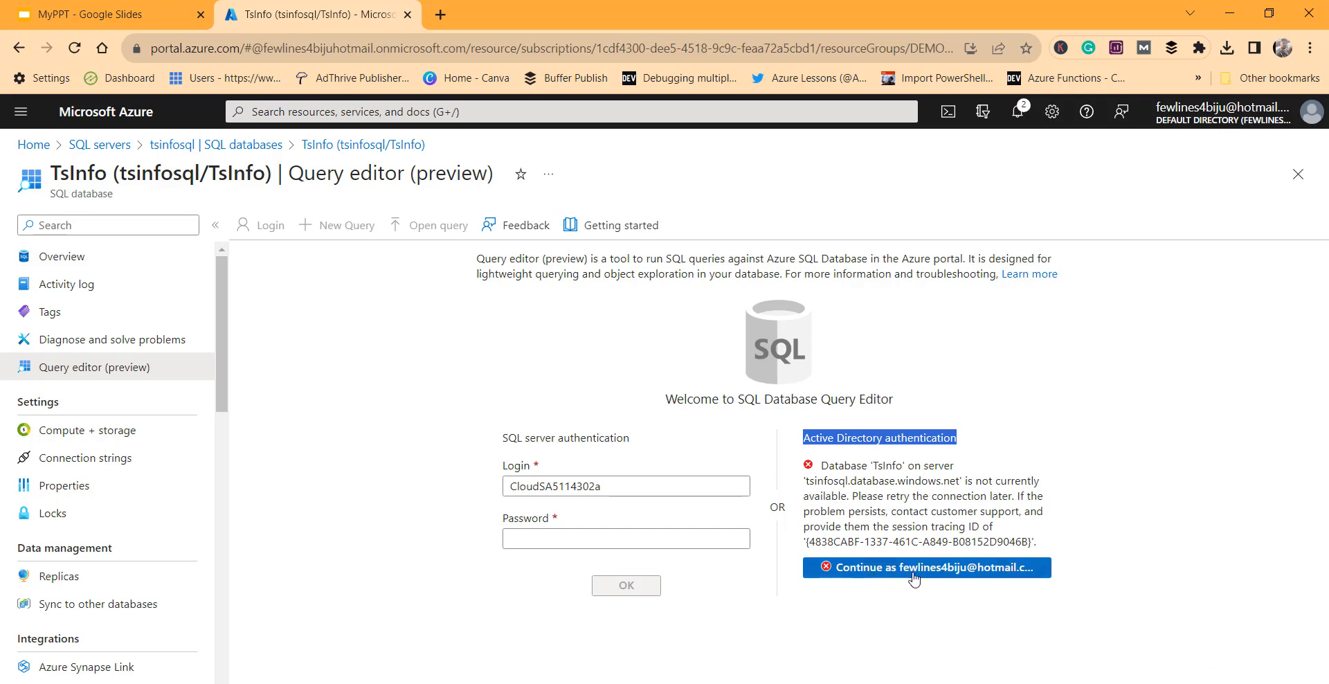
{"action": "left_click", "coordinate": [869, 578]}
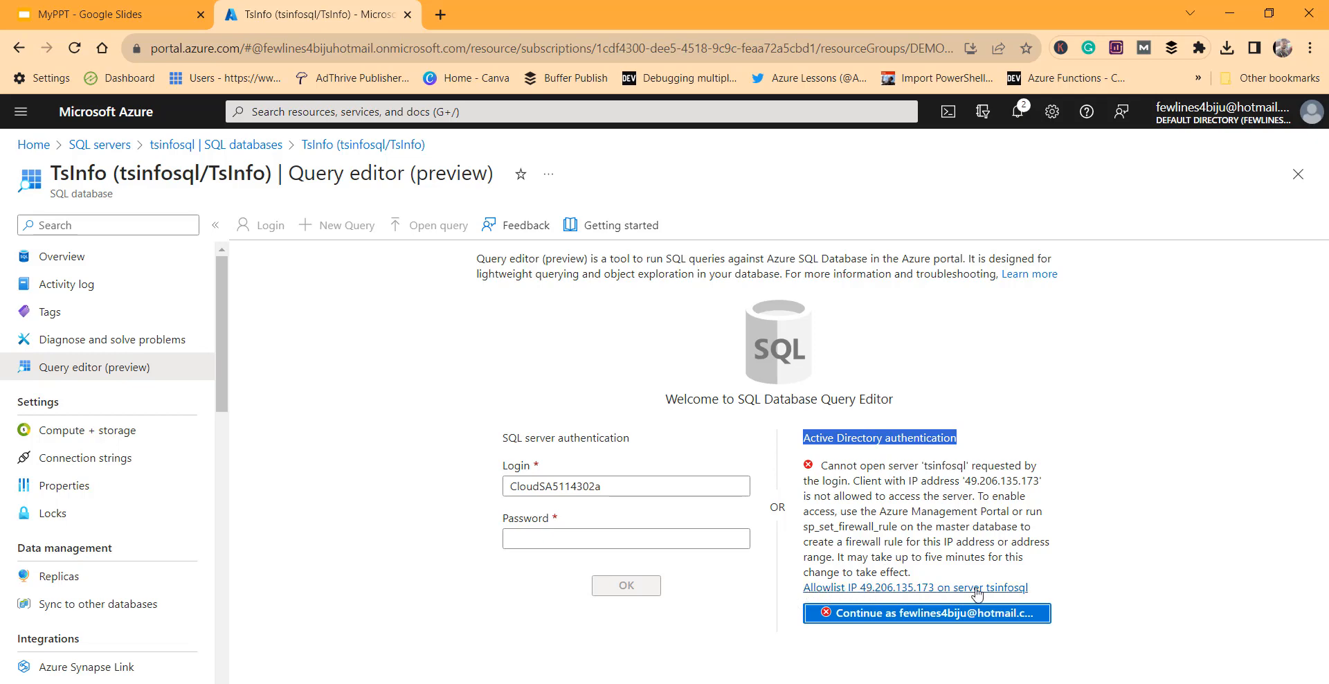
- Allowlist the client IP address on server tsinfosql and log in to the query editor again with Active Directory authentication
{"action": "left_click", "coordinate": [1001, 593]}
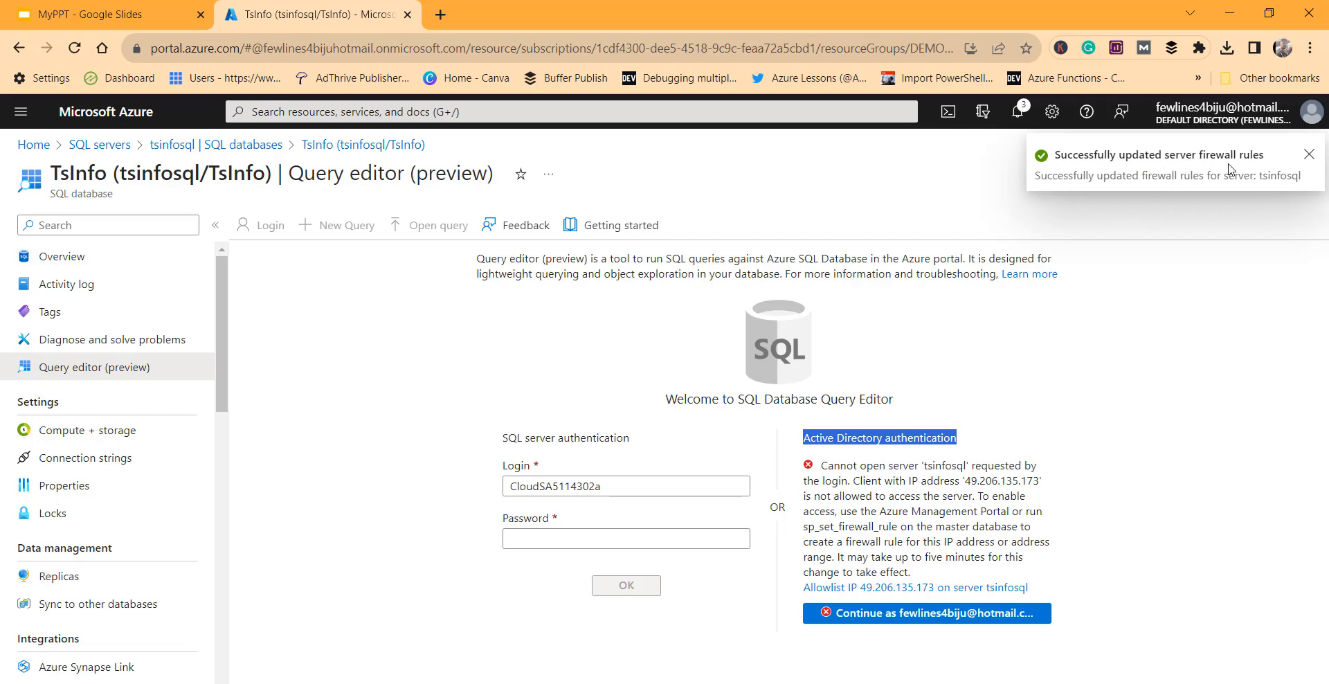
{"action": "left_click", "coordinate": [927, 619]}
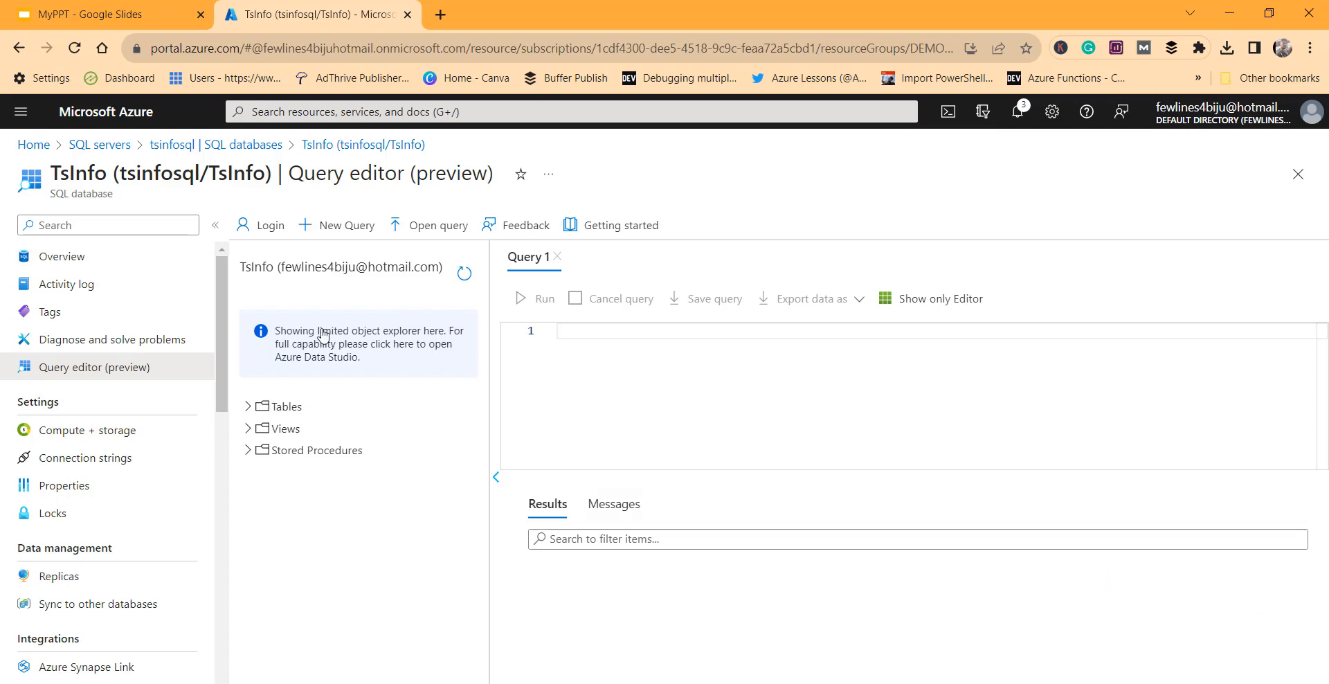
{"action": "left_click_drag", "start_coordinate": [283, 267], "coordinate": [441, 268]}
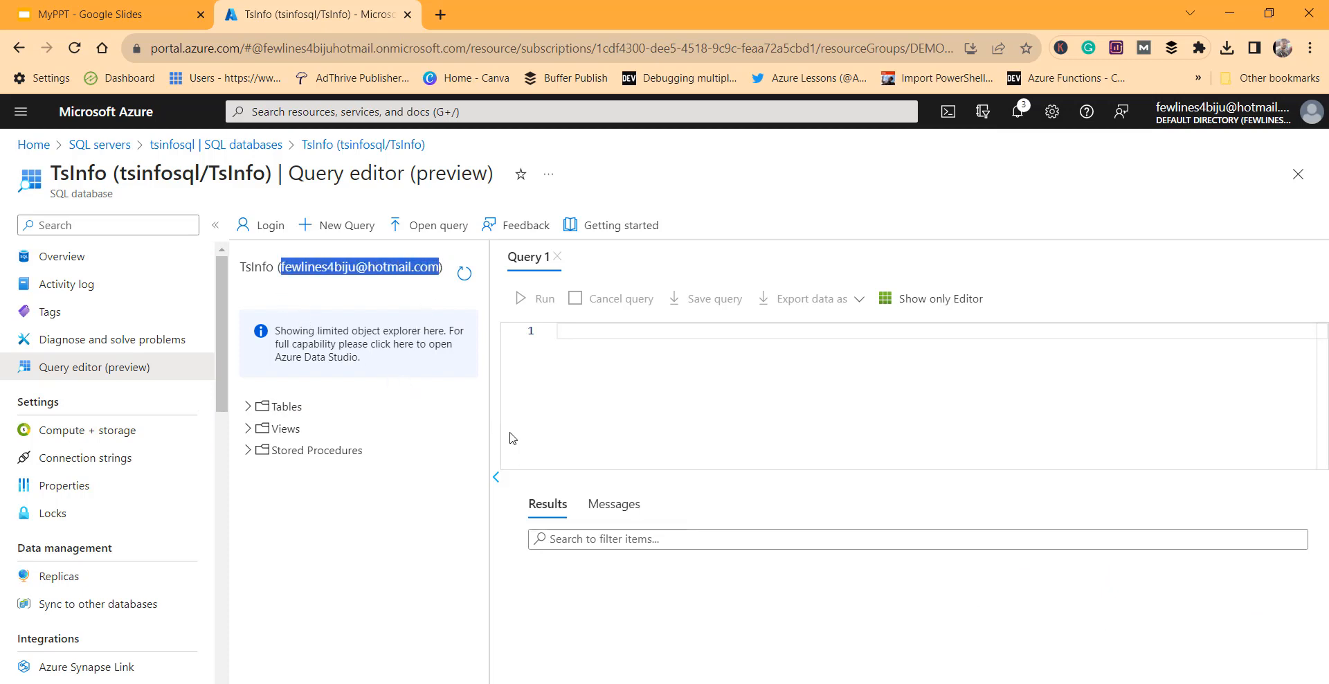